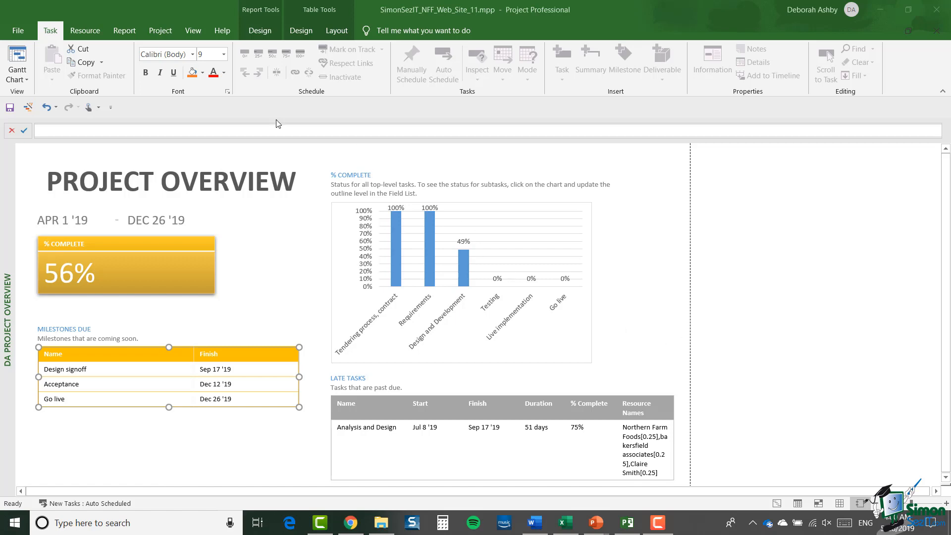
- From the Gantt chart view, open the definition of the Upcoming Milestones task filter for inspection
left_click(777, 504)
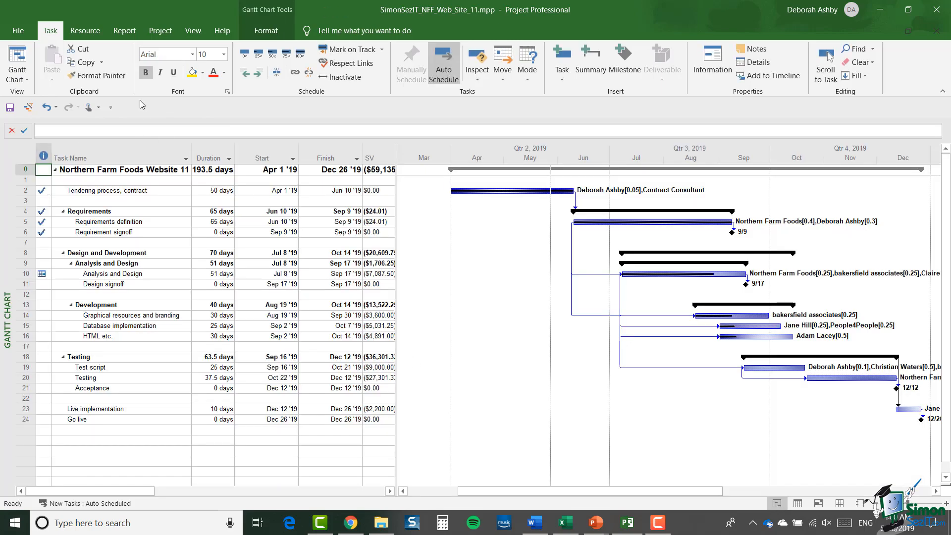
left_click(194, 32)
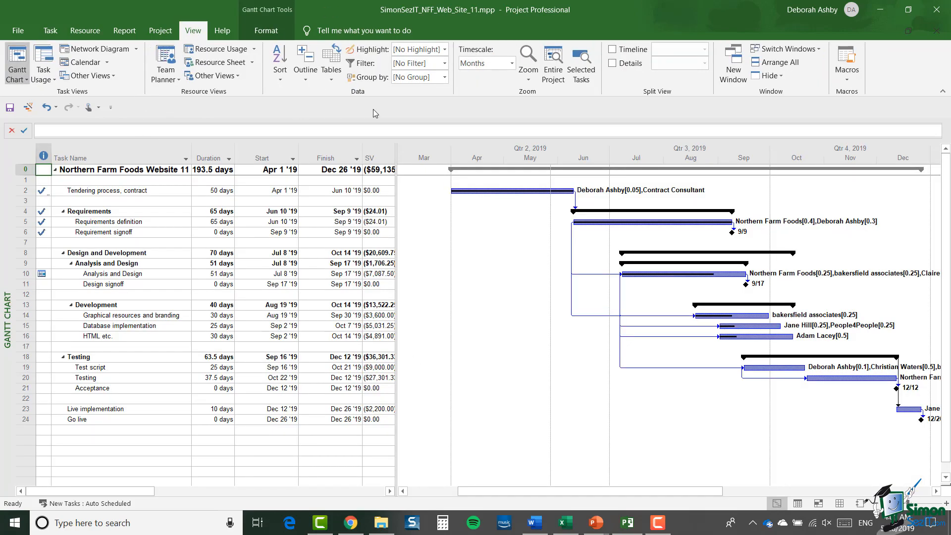
left_click(445, 64)
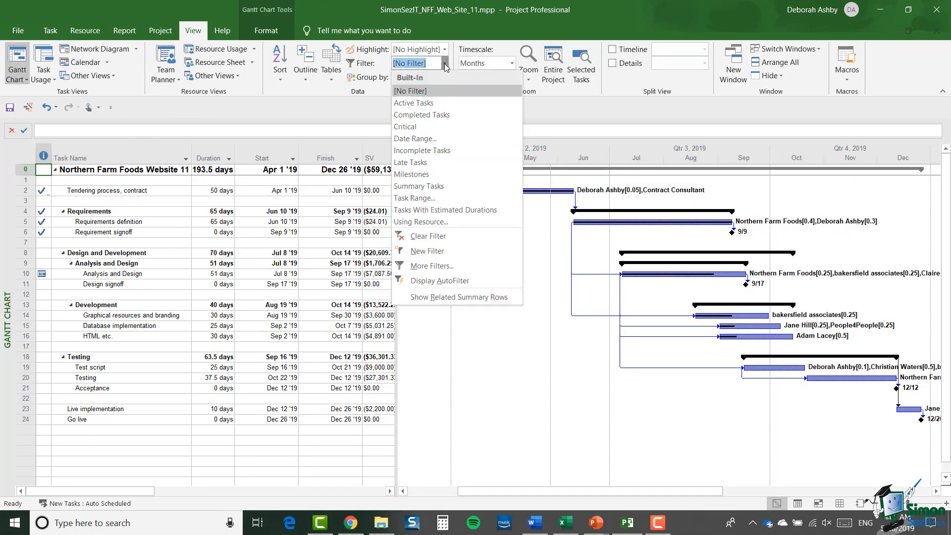
left_click(430, 266)
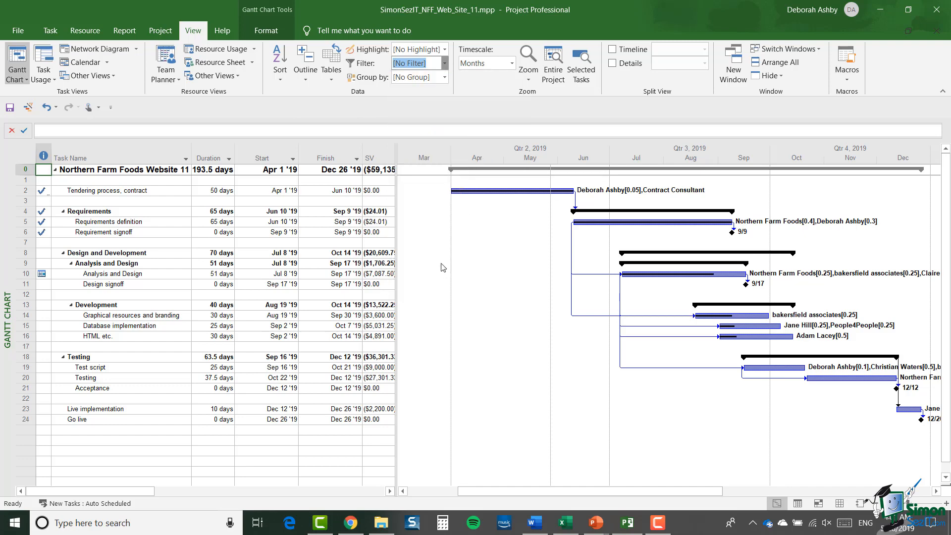
left_click_drag(316, 105, 313, 169)
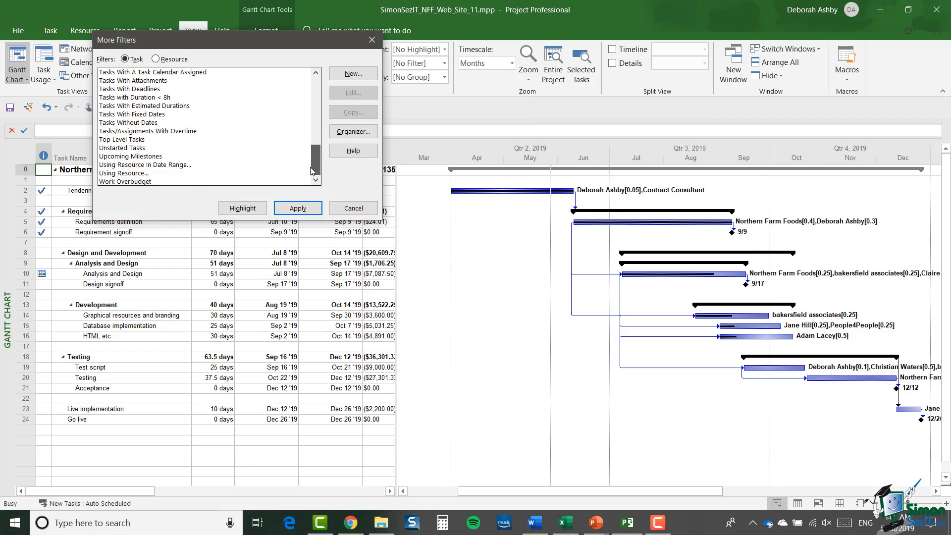
left_click(162, 157)
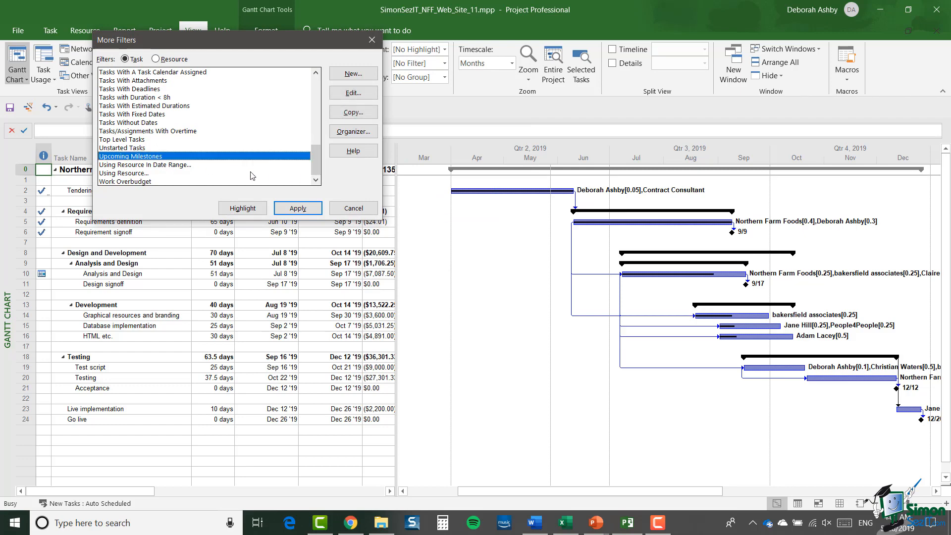
left_click(370, 94)
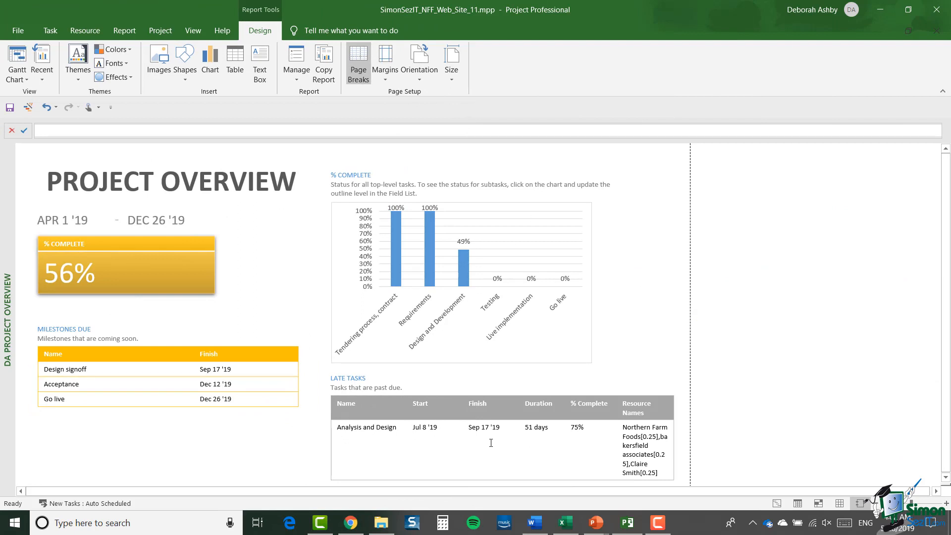
- Remove the Resource Names field from the Late Tasks table and add it back
left_click(508, 434)
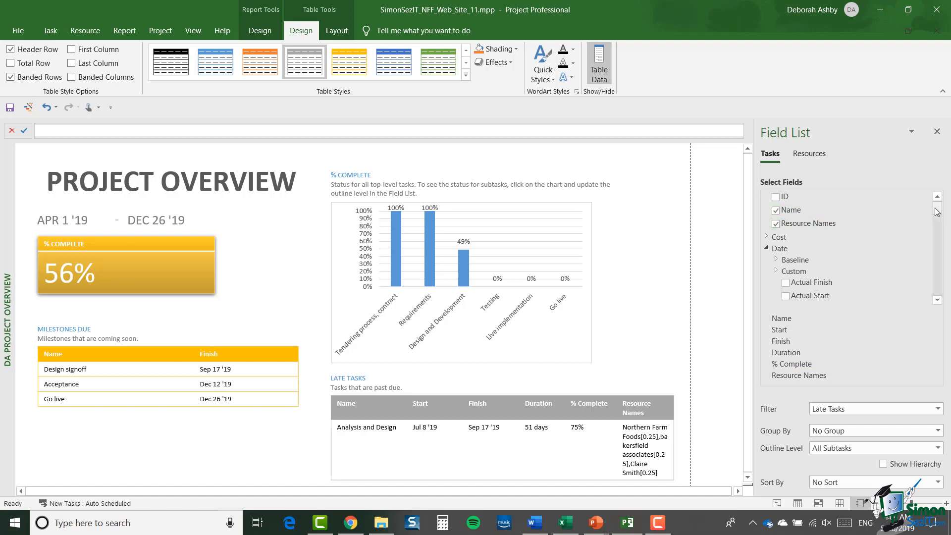
mouse_move(938, 208)
left_mouse_down()
mouse_move(937, 240)
mouse_move(941, 202)
left_mouse_up()
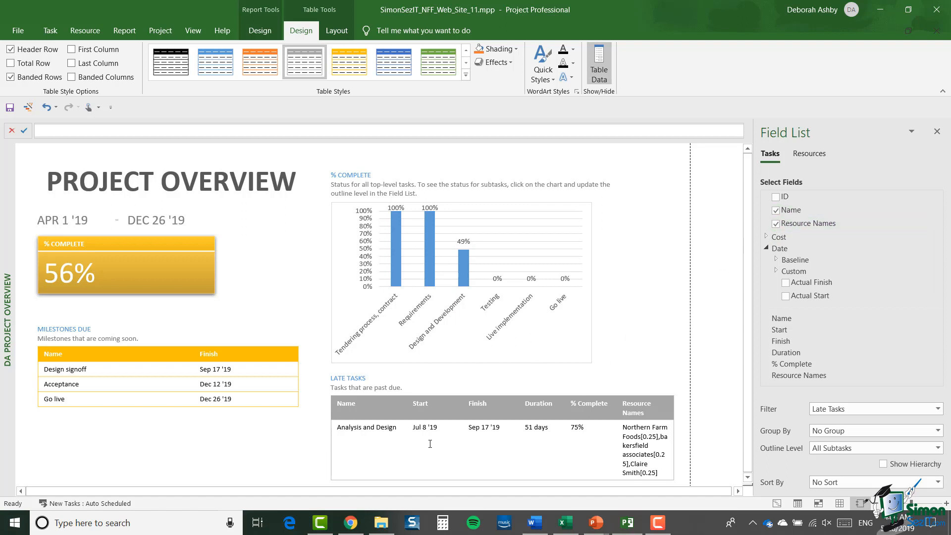
left_click(776, 226)
left_click(643, 380)
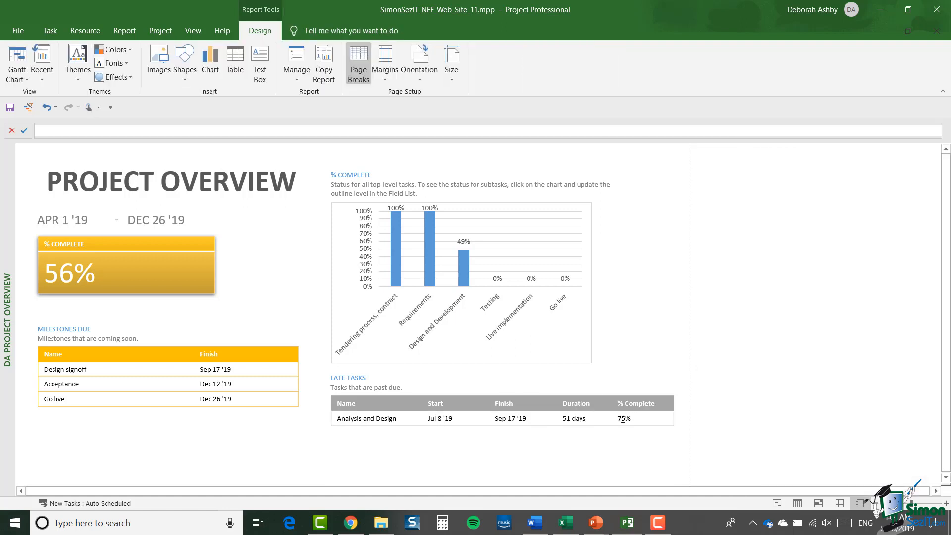
left_click(607, 413)
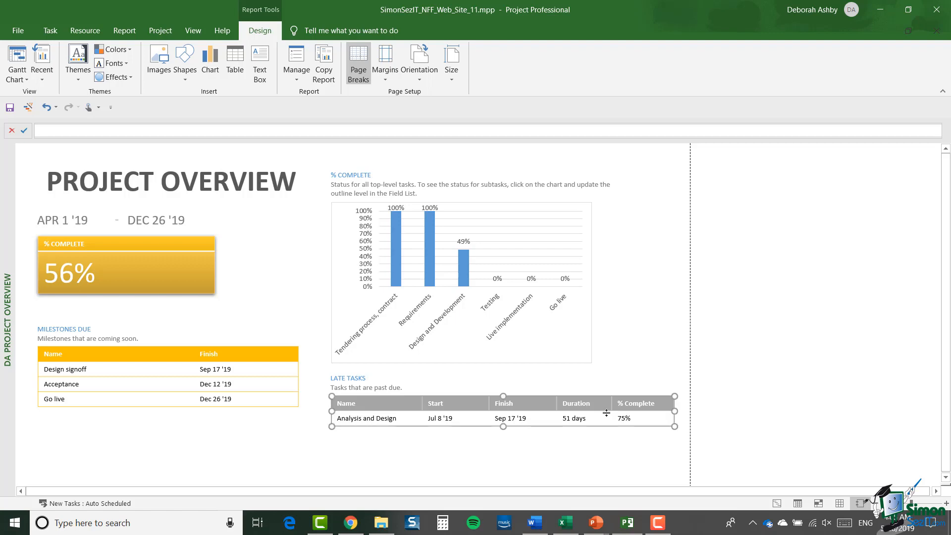
left_click(776, 224)
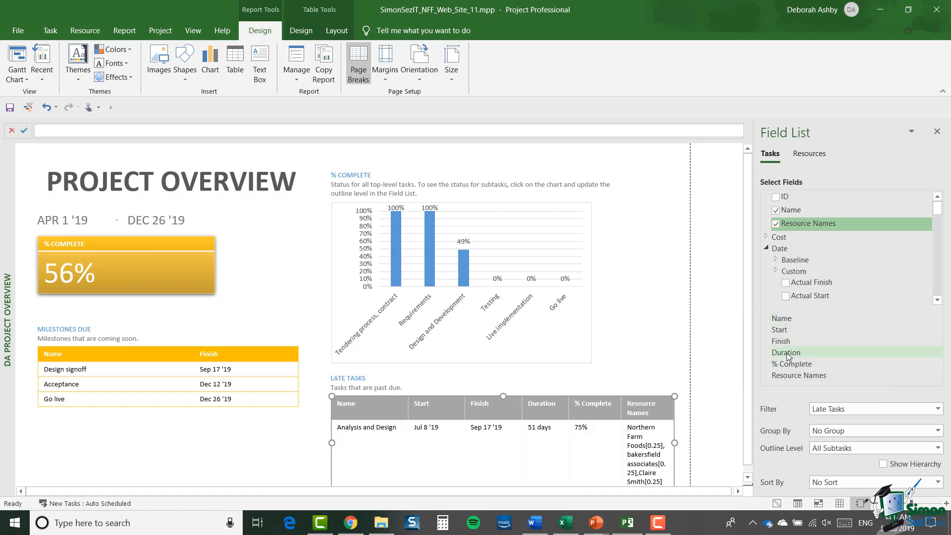
- Move the Duration field ahead of Start in the Late Tasks table and return it to its place after Finish
left_click_drag(789, 356, 788, 331)
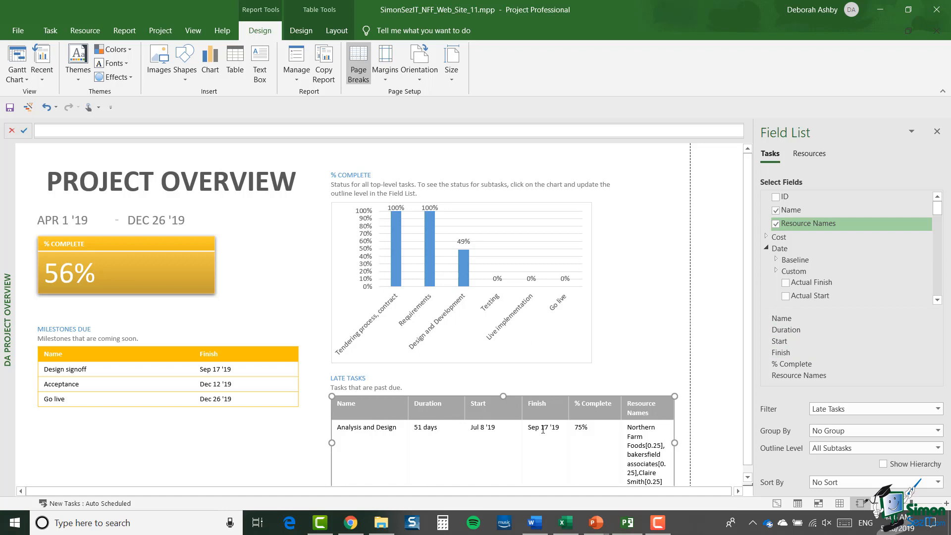
right_click(792, 330)
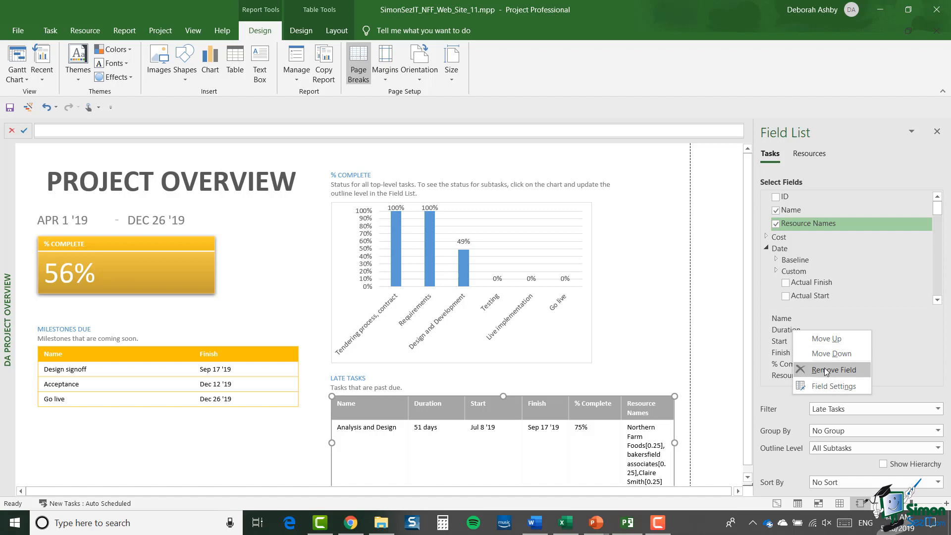
left_click(906, 349)
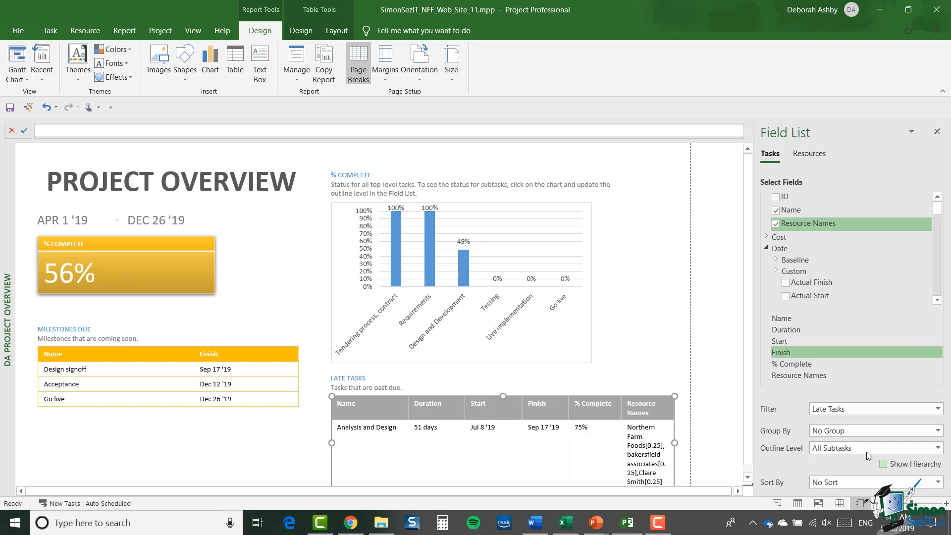
left_click_drag(788, 329, 786, 362)
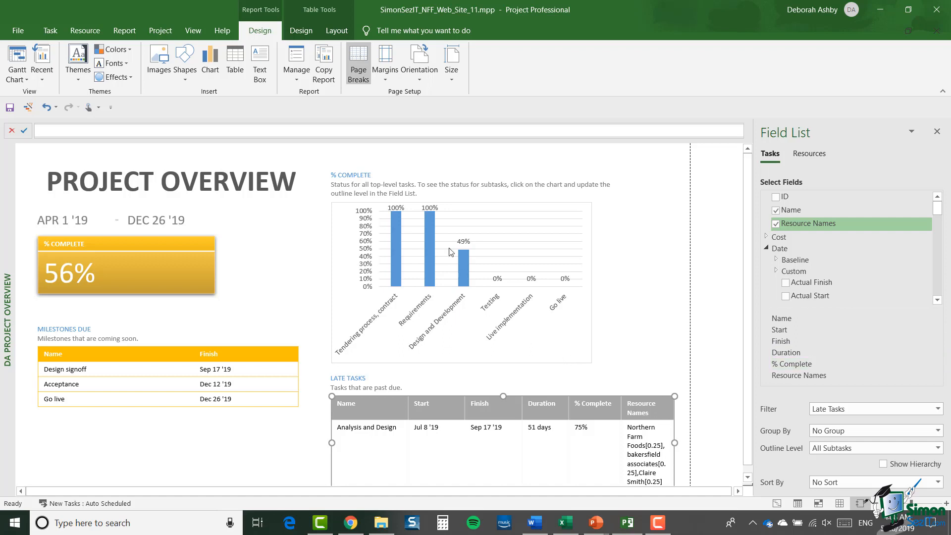
- Add the % Work Complete field to the % Complete table under the project dates
left_click(136, 268)
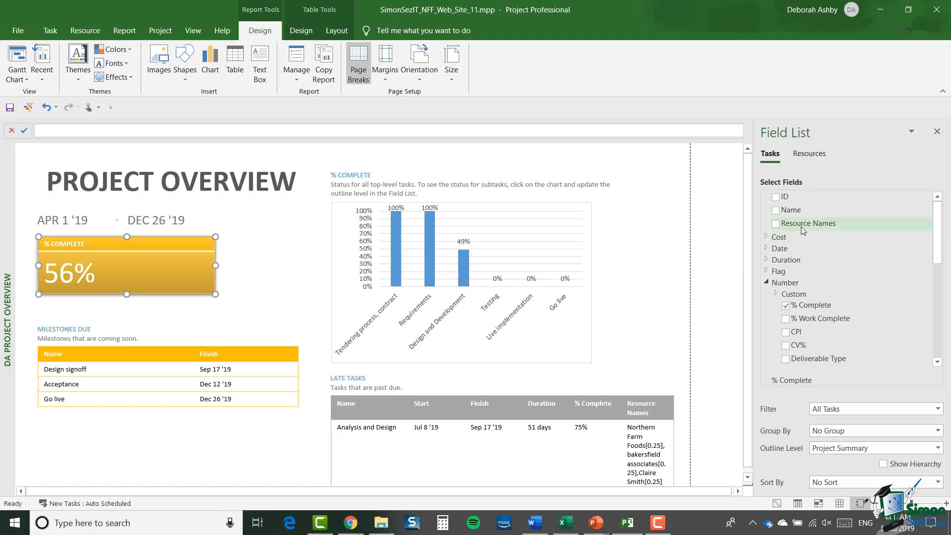
left_click_drag(938, 217, 938, 239)
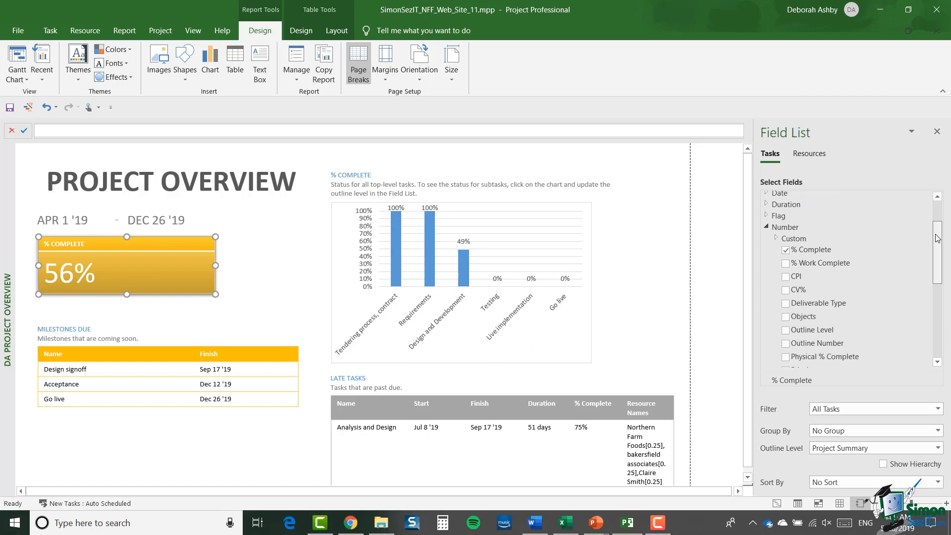
left_click(786, 262)
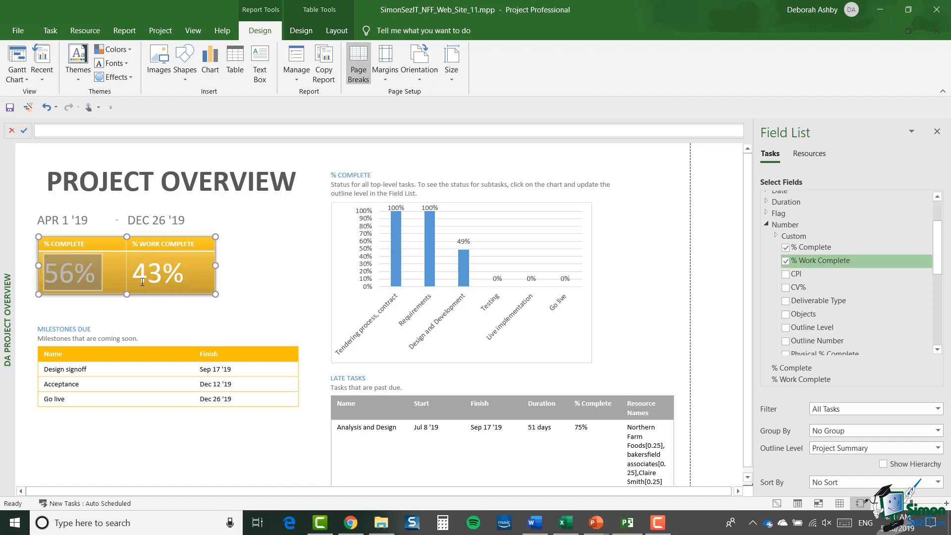
- Set the width of the % Complete column in the Late Tasks table to 0.7"
left_click(539, 465)
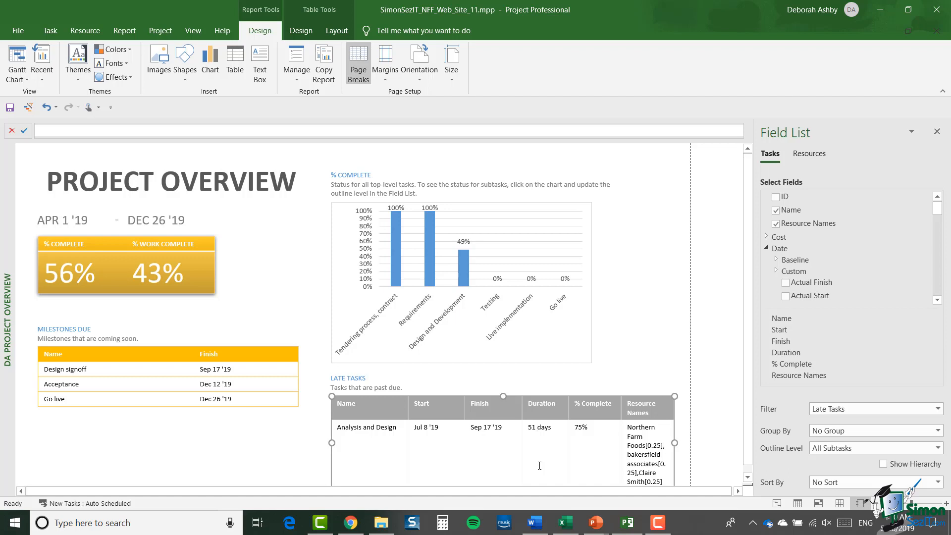
left_click(338, 32)
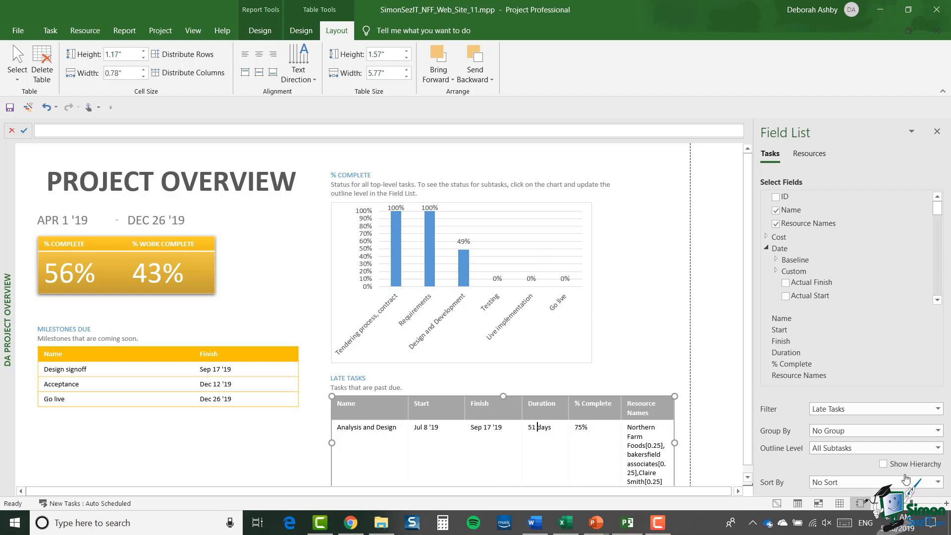
scroll(636, 393, "down", 2)
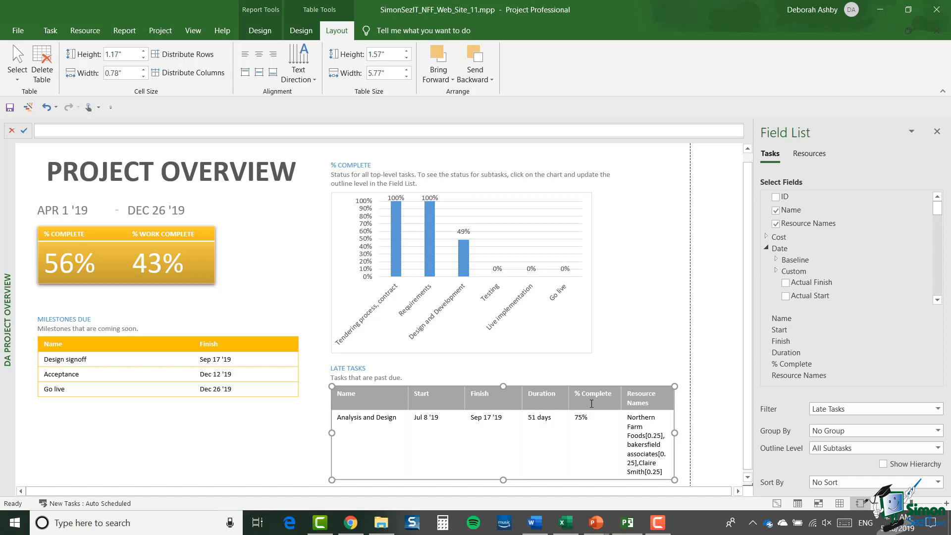
left_click(592, 402)
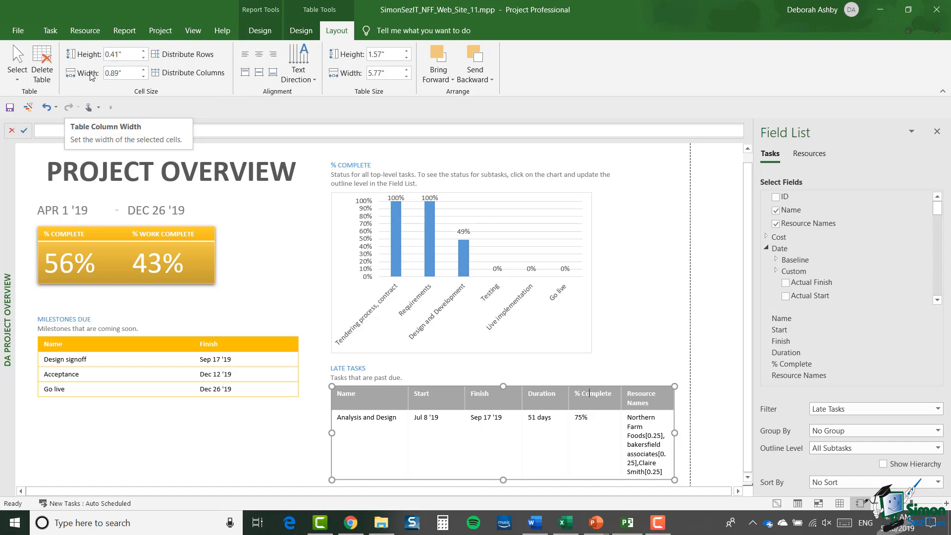
left_click(144, 80)
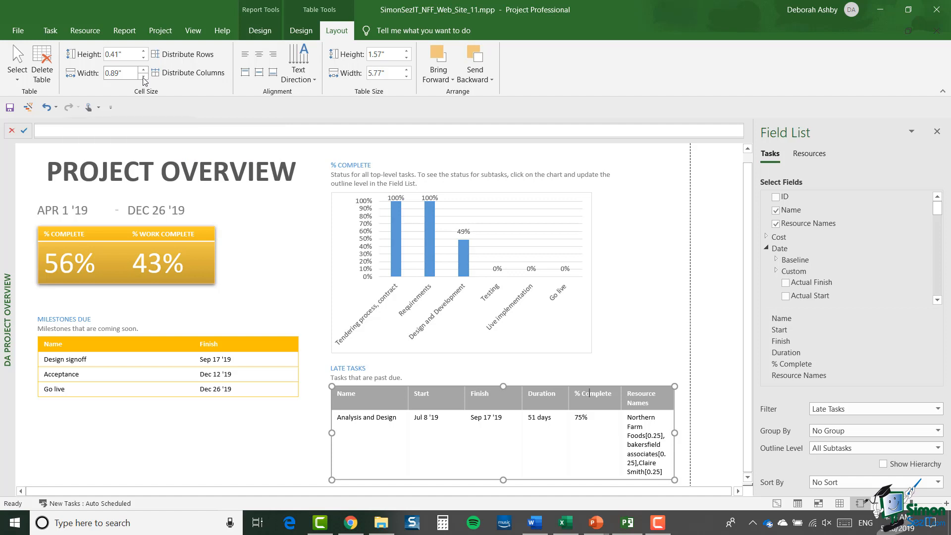
left_click(144, 79)
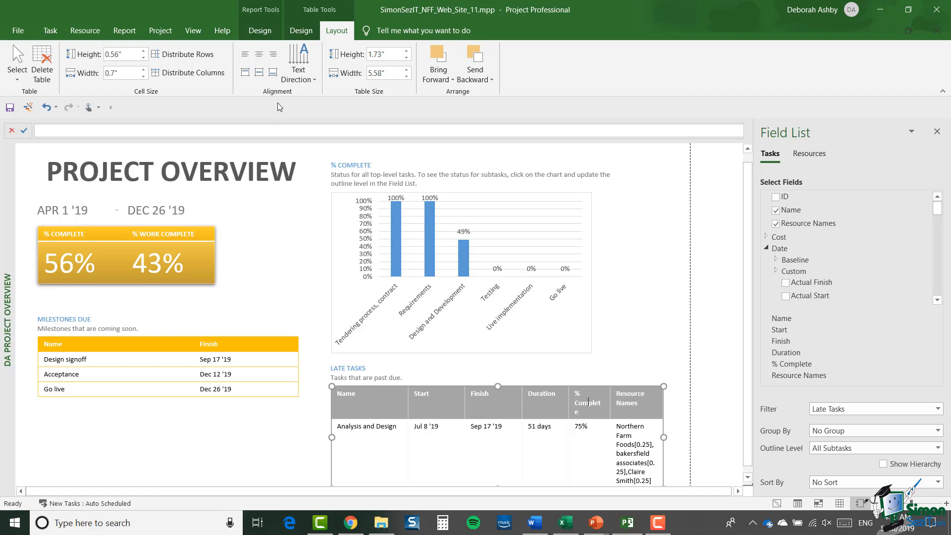
- Rotate the % Complete heading text in the Late Tasks table by 270° and set the header row height to 0.7"
left_click(308, 79)
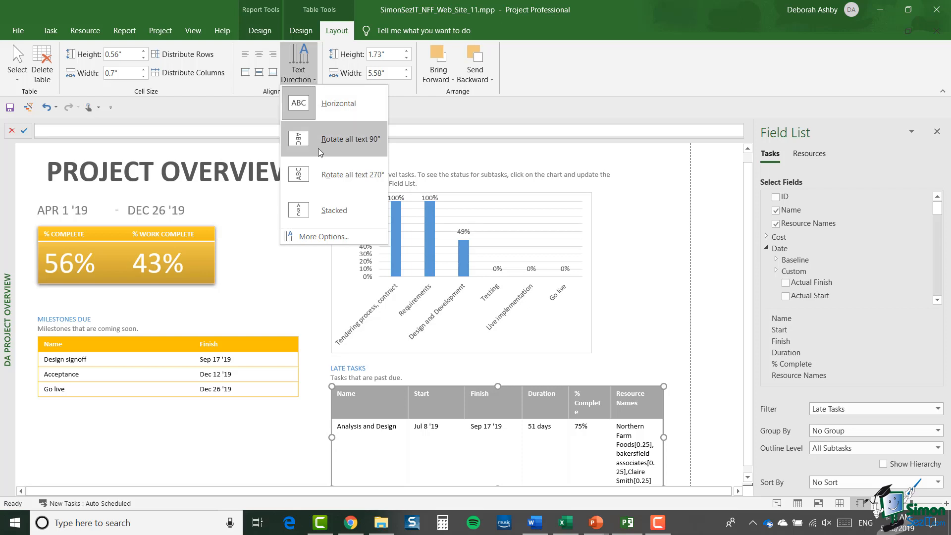
left_click(330, 176)
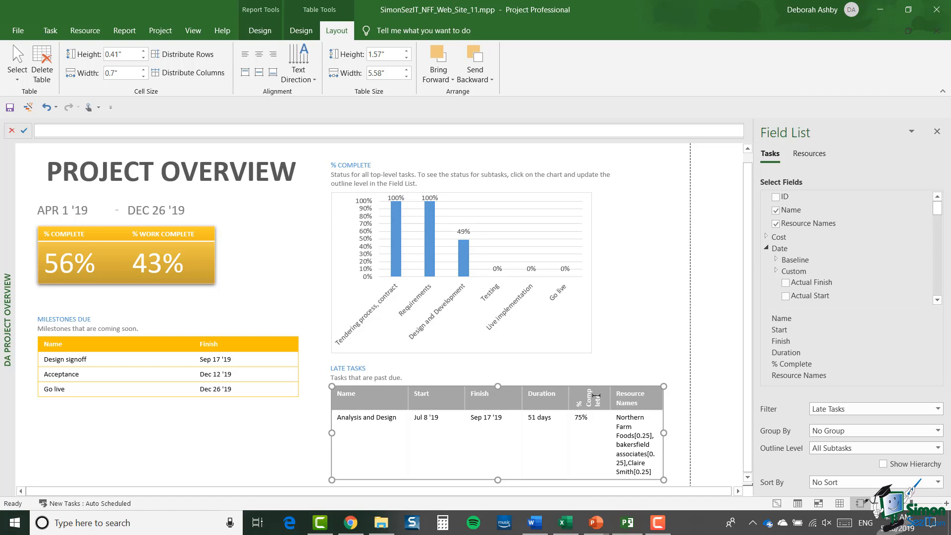
left_click(144, 51)
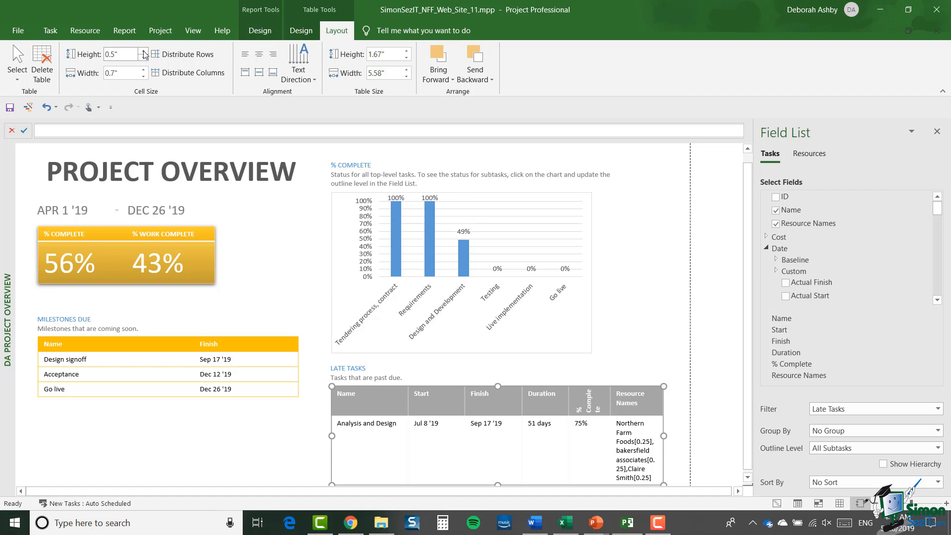
left_click(144, 52)
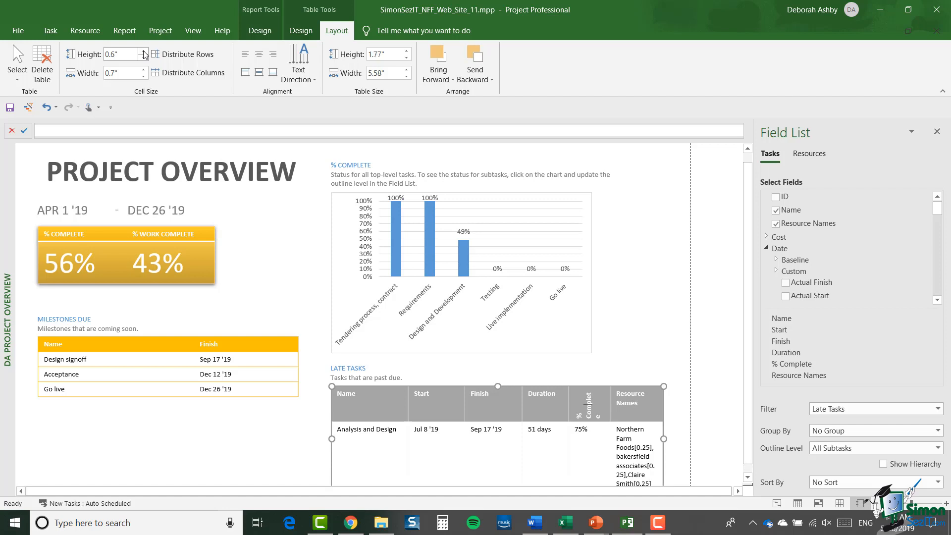
left_click(144, 52)
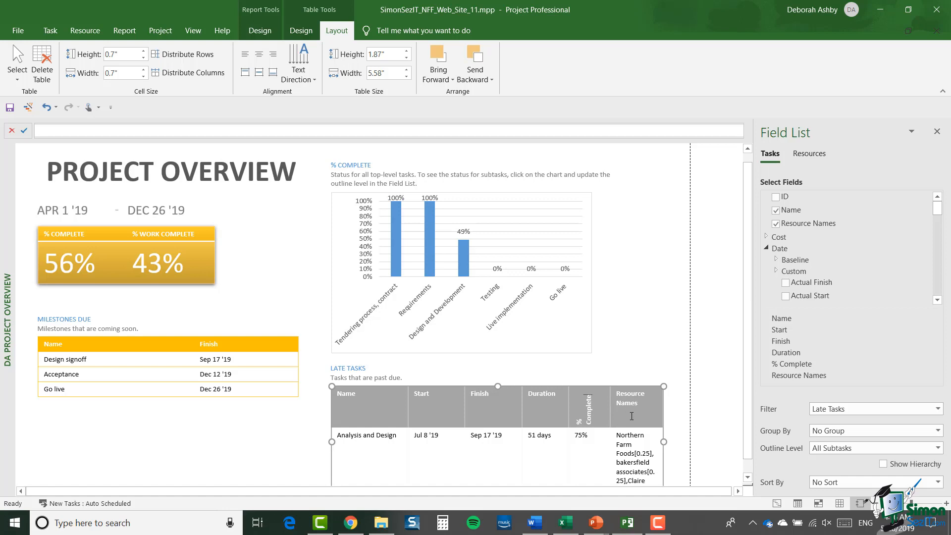
- Set the width of the Resource Names column in the Late Tasks table to 1.2" and deselect the table
scroll(624, 403, "down", 1)
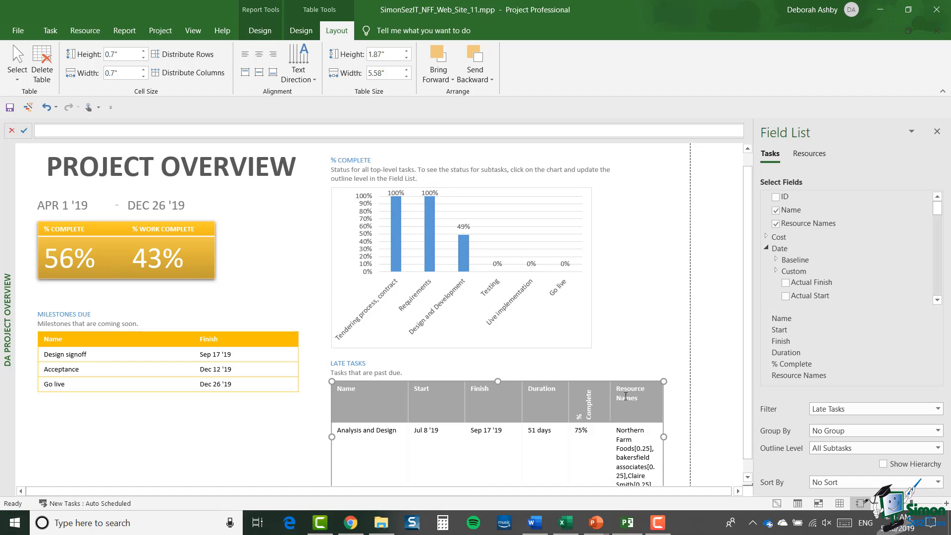
left_click(627, 392)
left_click(143, 71)
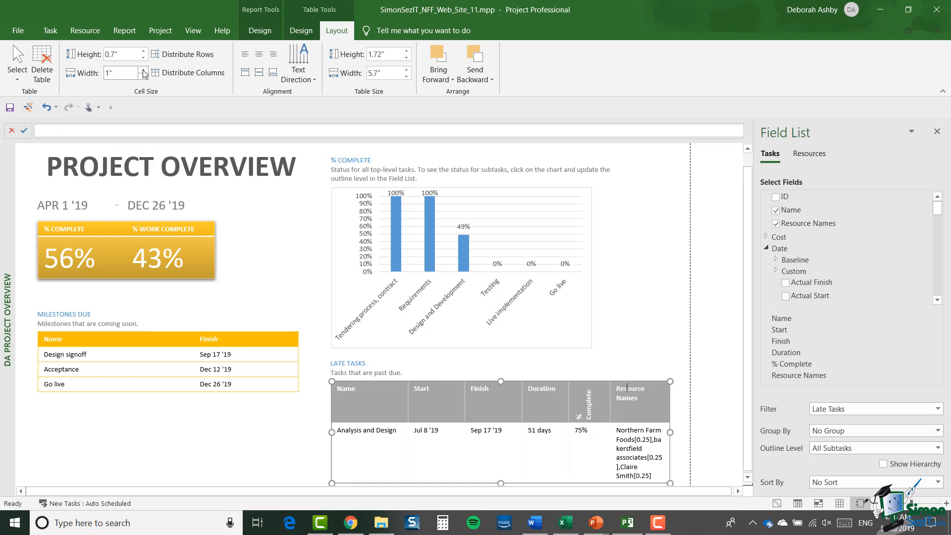
left_click(143, 71)
left_click(144, 71)
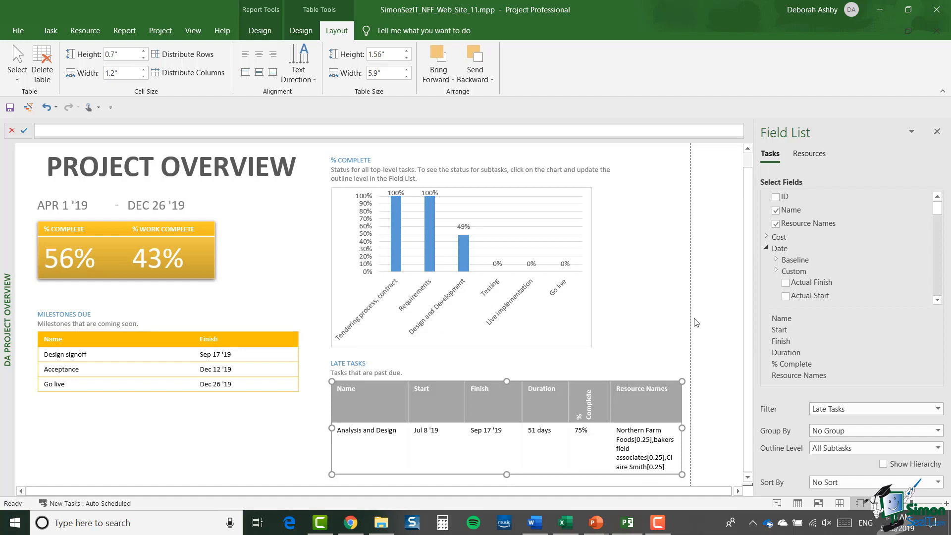
left_click(717, 329)
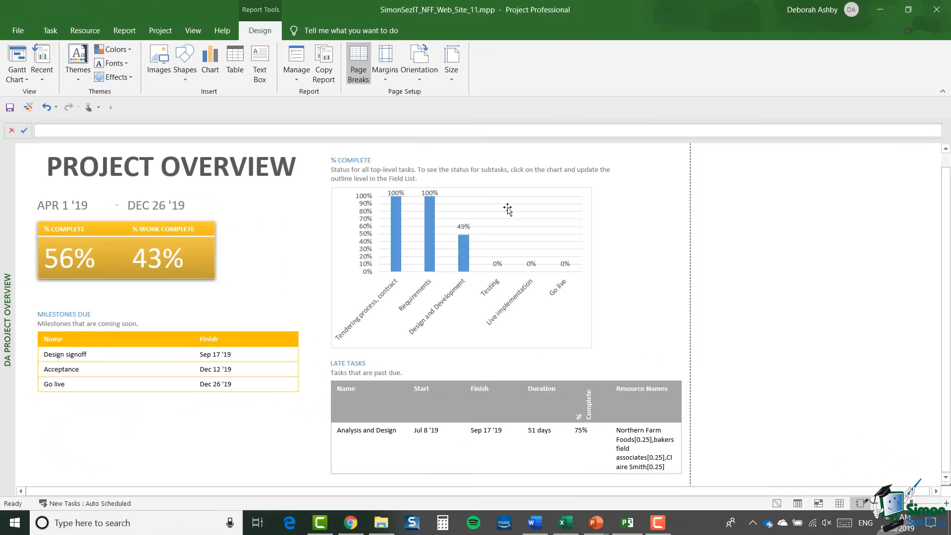
- Select the % Complete chart's plot area and widen the Field List pane
left_click(505, 200)
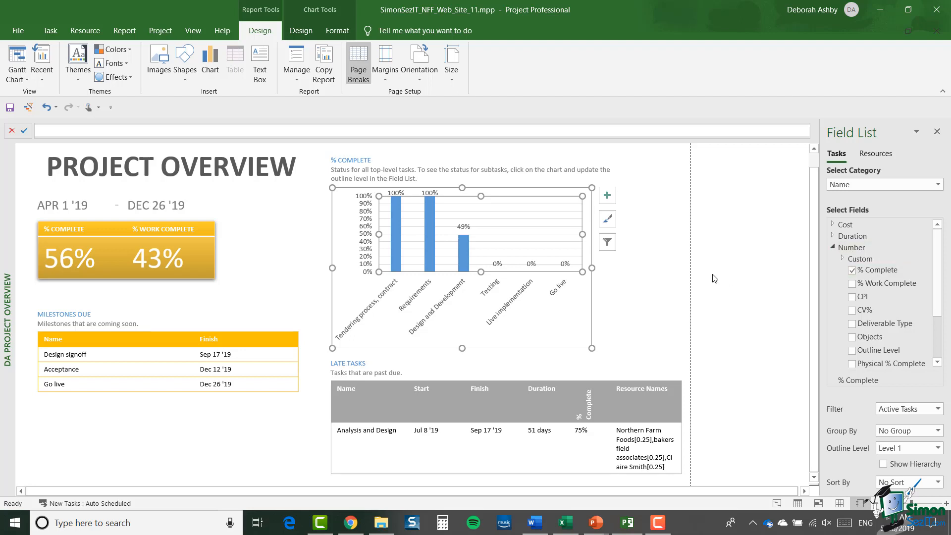
left_click_drag(818, 267, 742, 266)
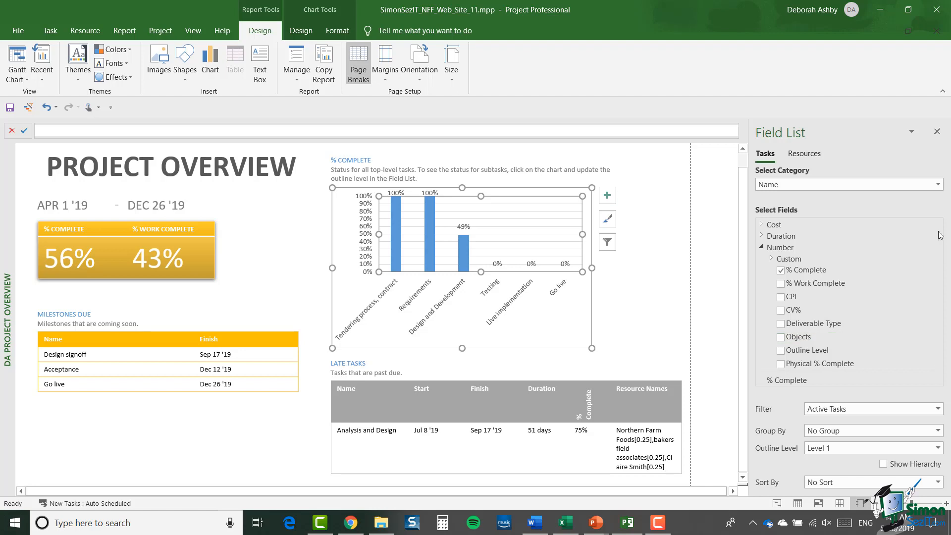
- Try ID as the category of the % Complete chart and return the category to Name
left_click(938, 184)
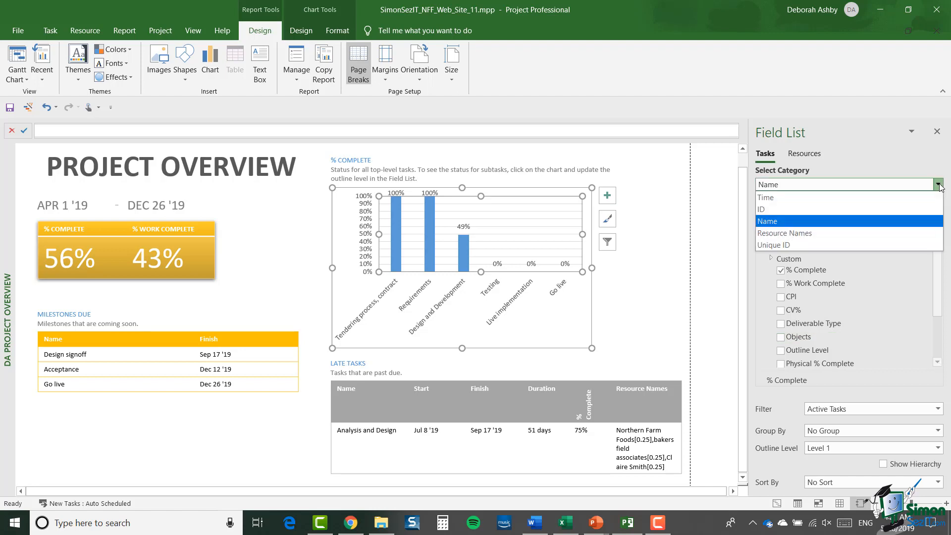
left_click(804, 215)
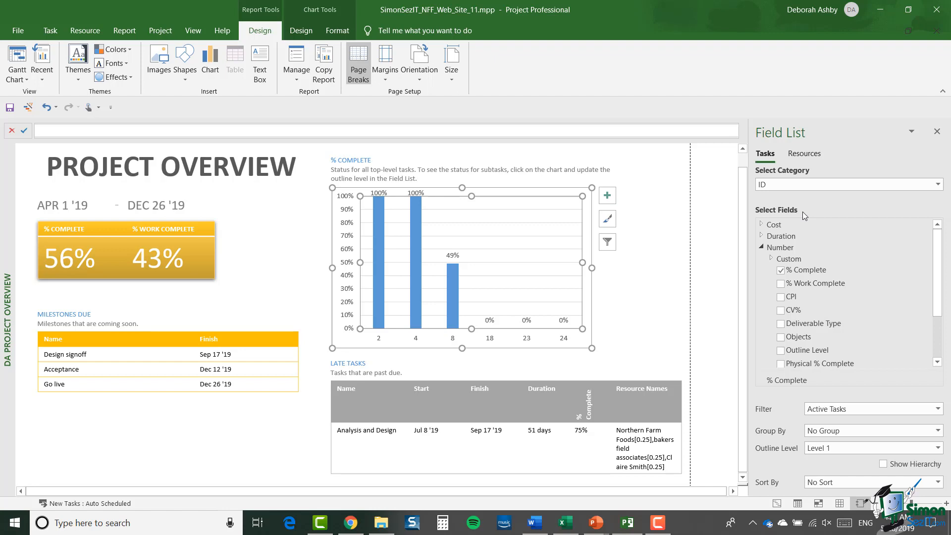
left_click(824, 187)
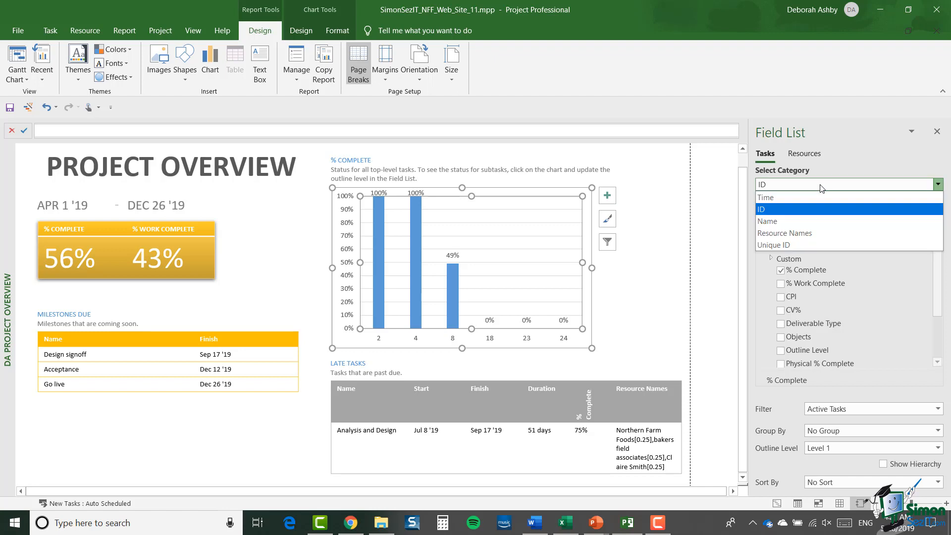
left_click(794, 221)
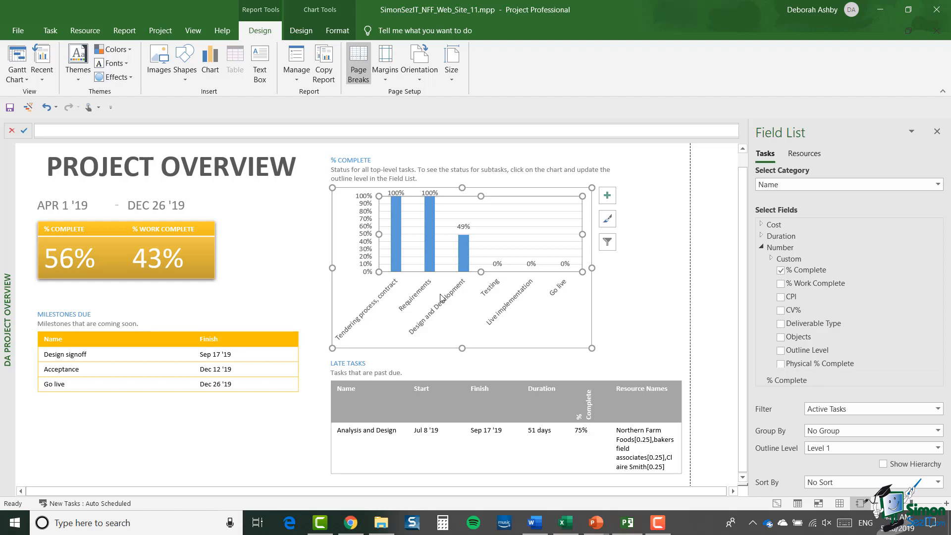
- Try adding a data table to the % Complete chart and remove it again
left_click(397, 230)
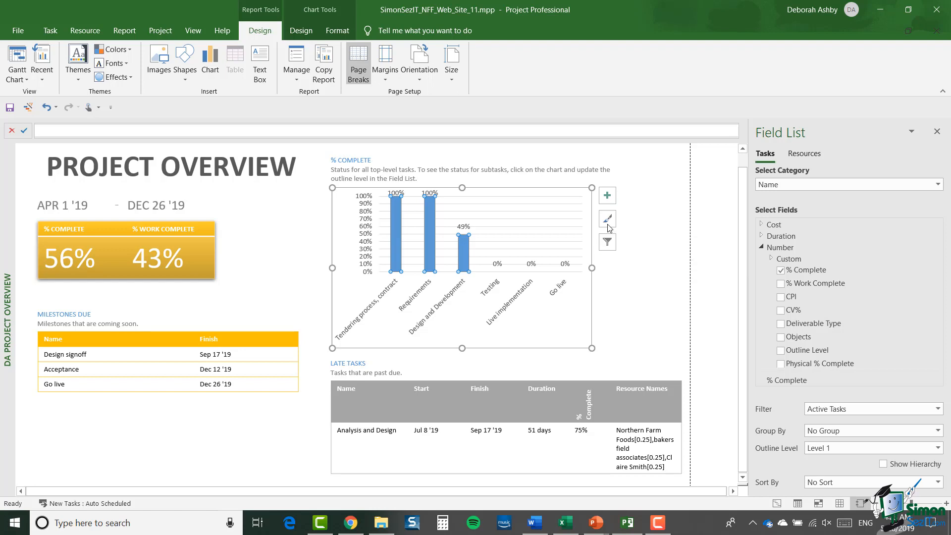
left_click(607, 196)
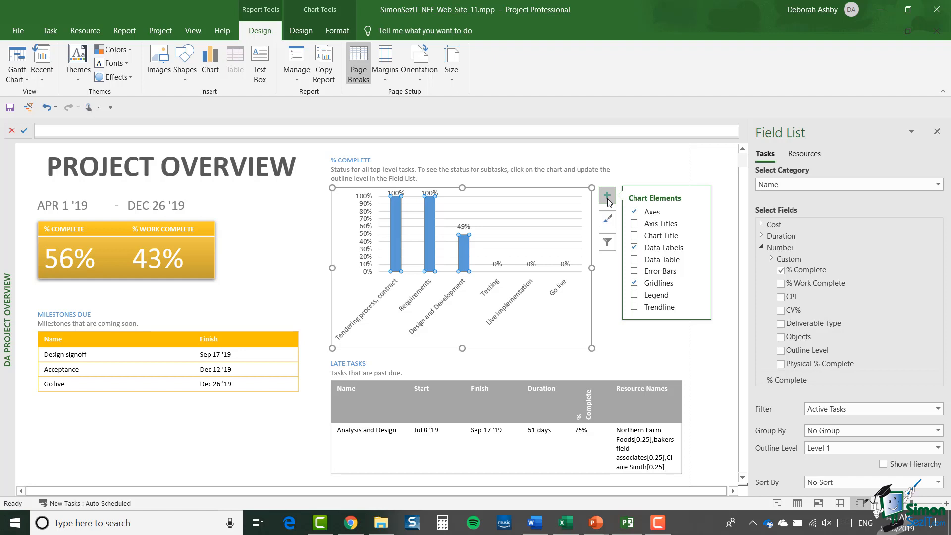
left_click(635, 260)
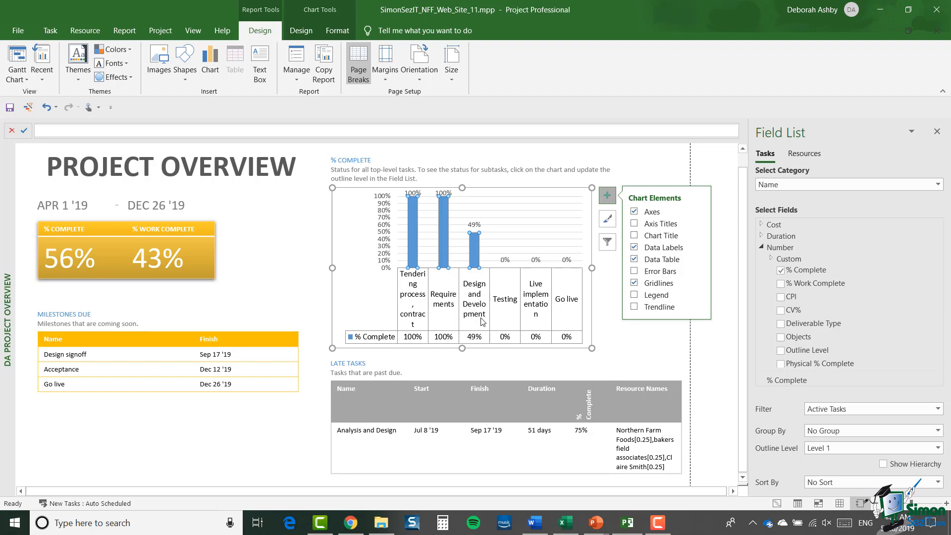
left_click(635, 258)
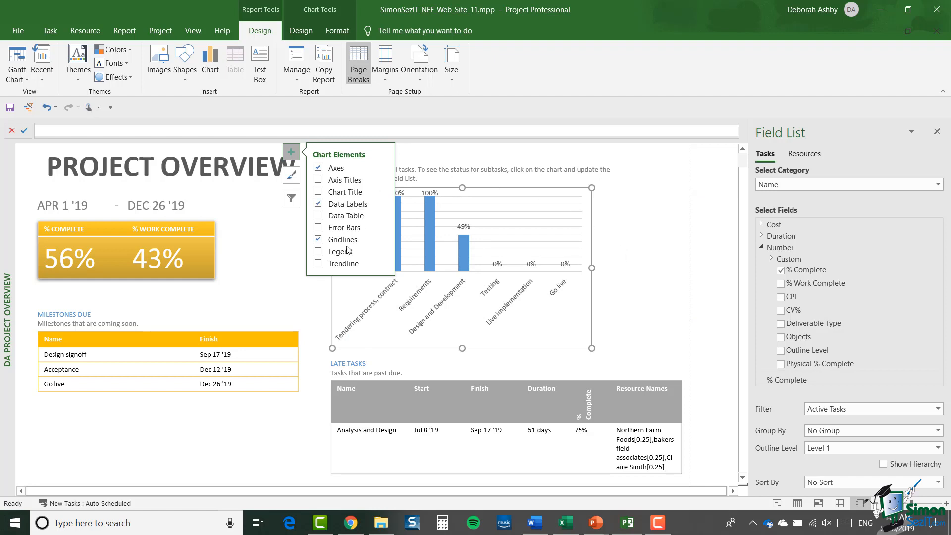
- Add a legend to the % Complete chart and place it at the top of the chart
left_click(318, 250)
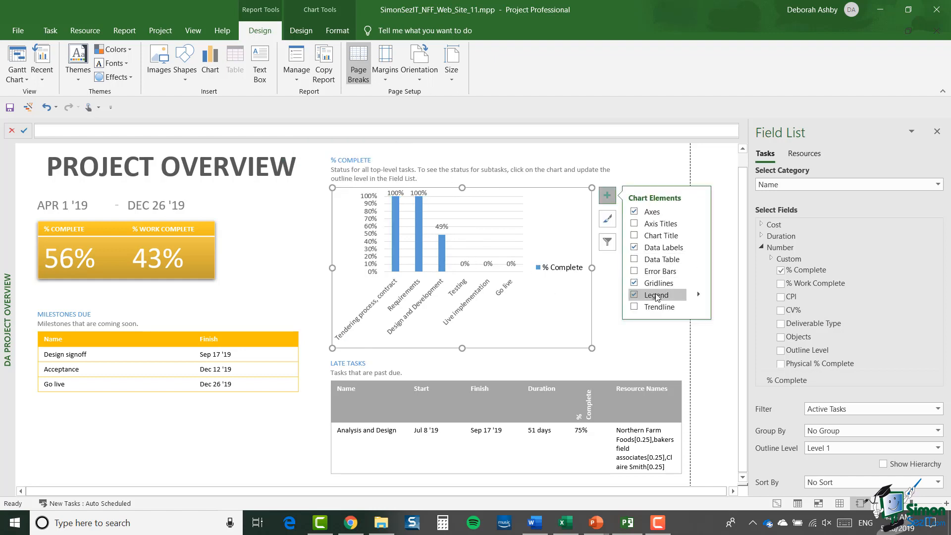
left_click(700, 295)
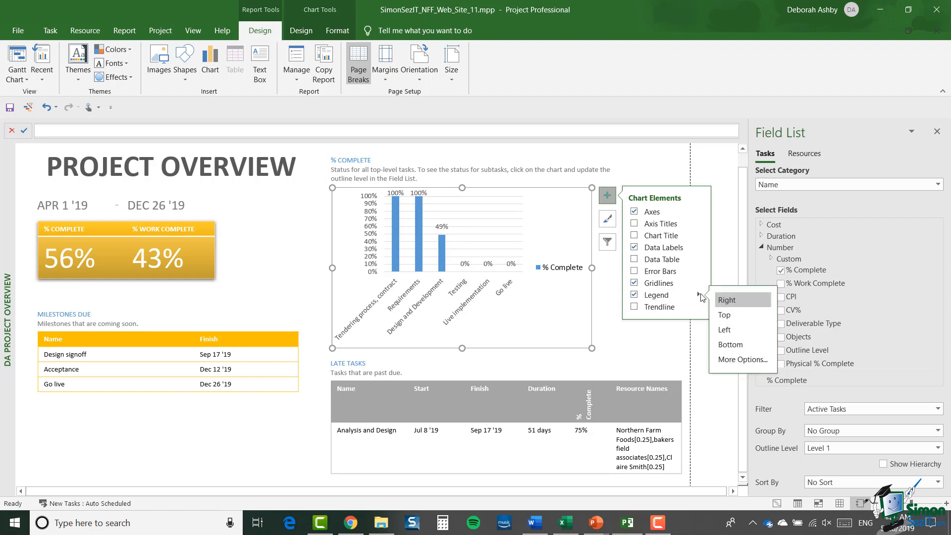
left_click(734, 316)
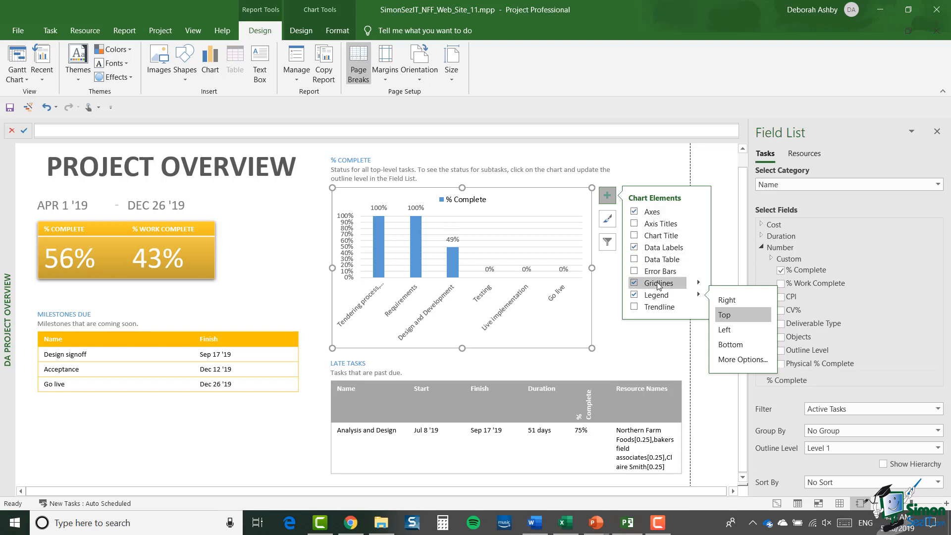
- Apply the third chart style, with striped columns, to the % Complete chart and recolor it with Monochromatic Palette 4
left_click(608, 221)
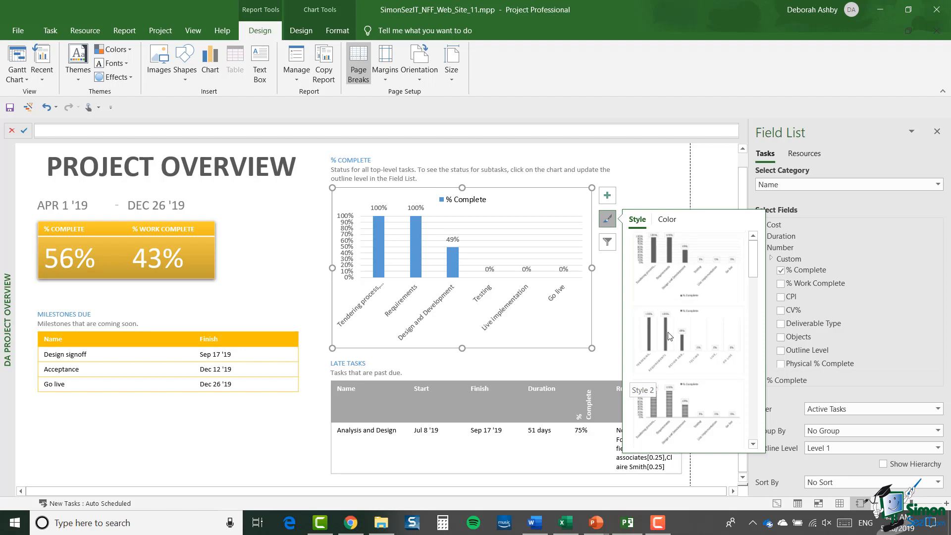
left_click(688, 411)
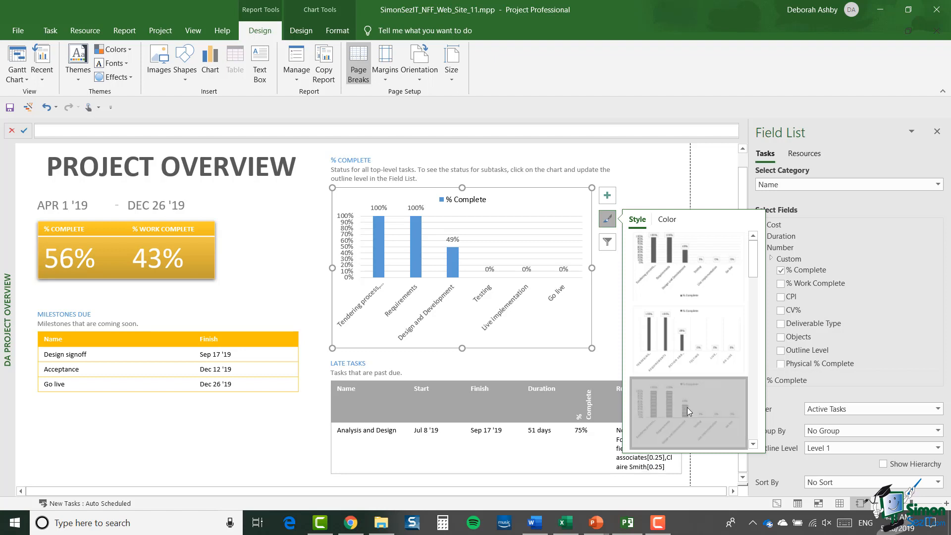
left_click(670, 221)
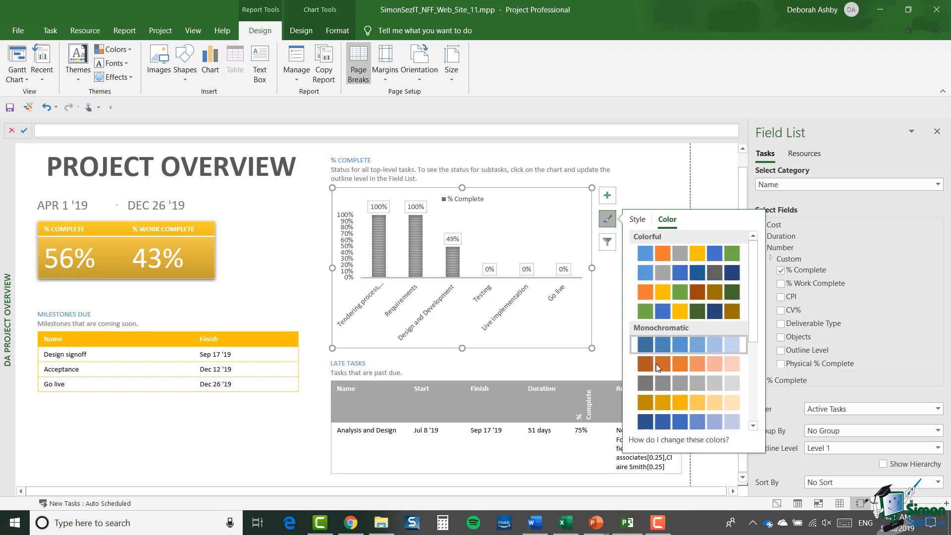
left_click(656, 405)
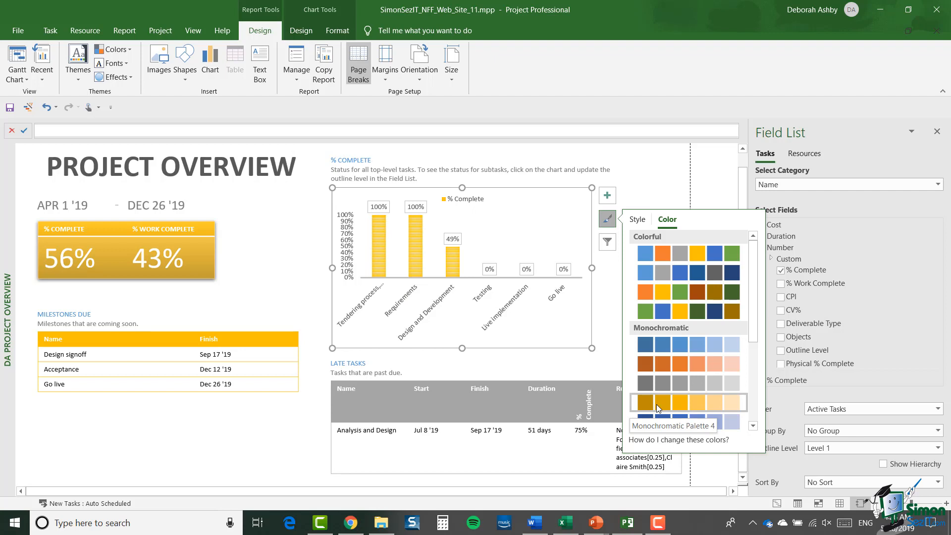
- Filter the % Complete chart's categories to show only Requirements and Testing
left_click(608, 243)
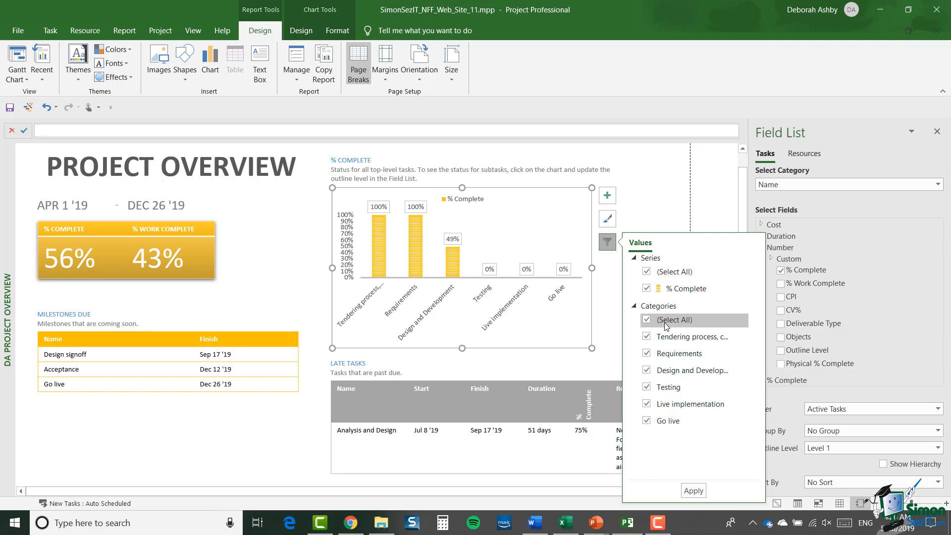
left_click(650, 320)
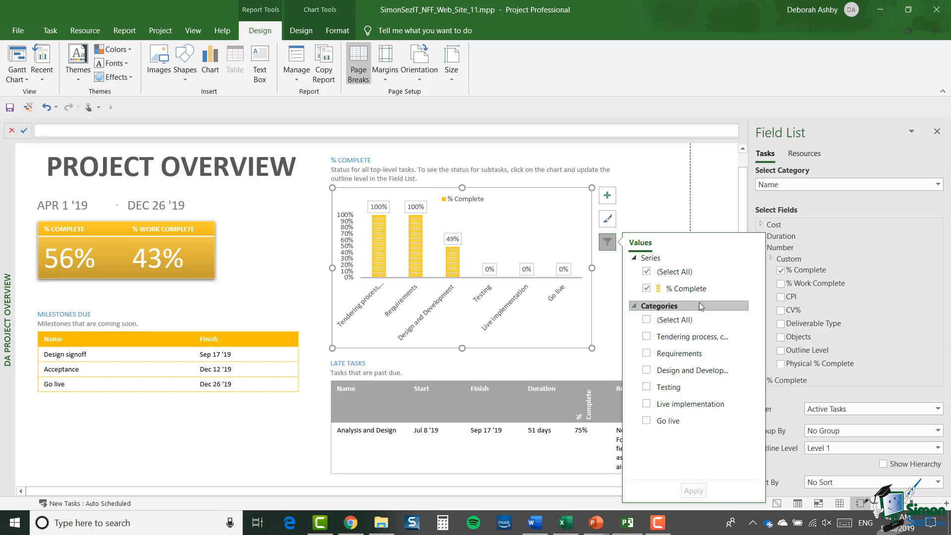
left_click(647, 354)
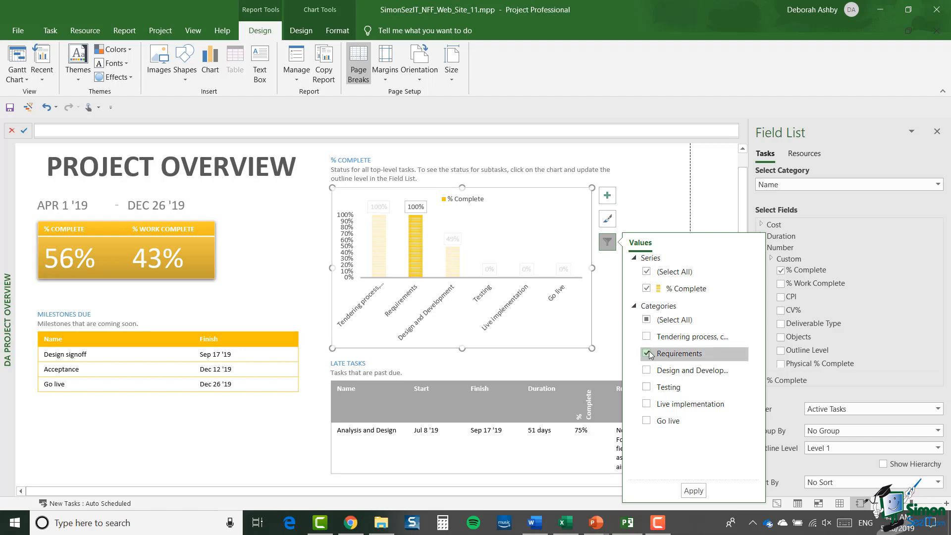
left_click(649, 388)
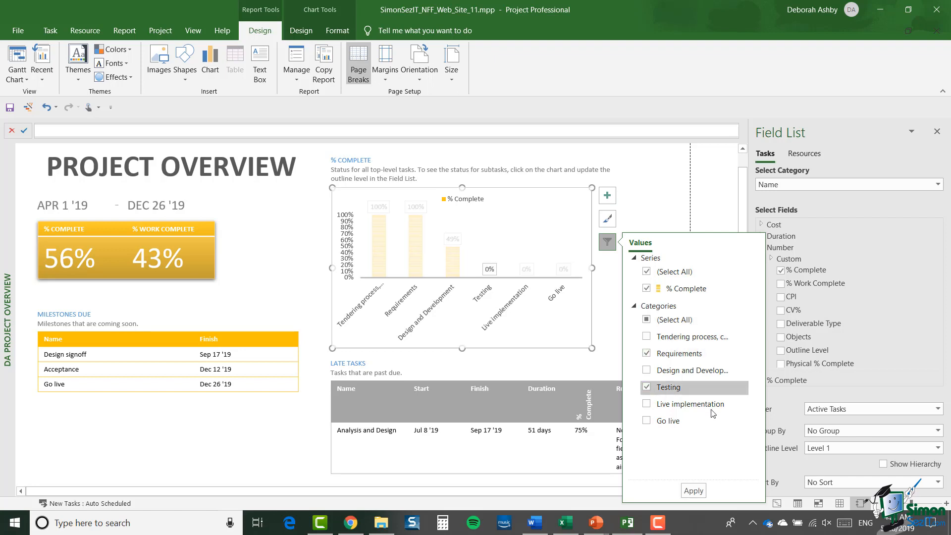
left_click(694, 491)
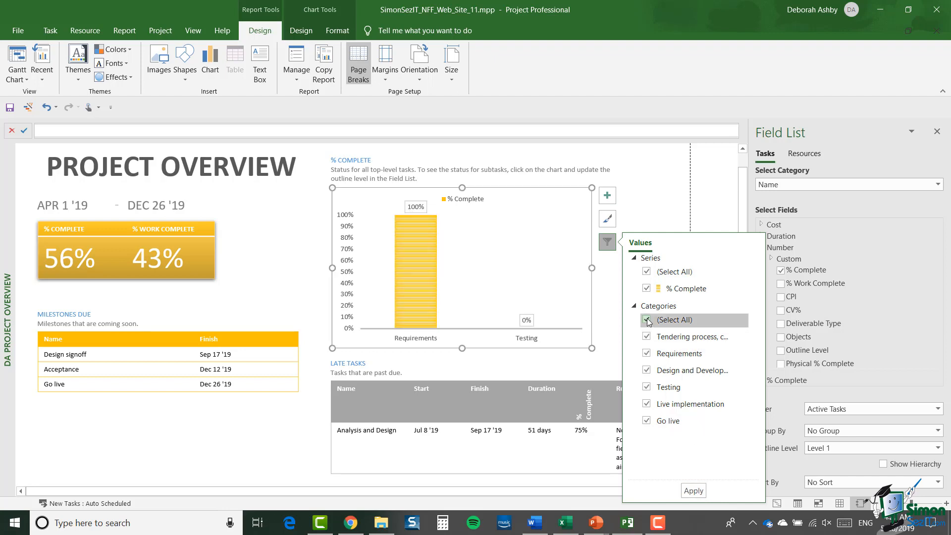
- Restore all categories in the % Complete chart's filter and deselect the chart
left_click(647, 320)
left_click(693, 491)
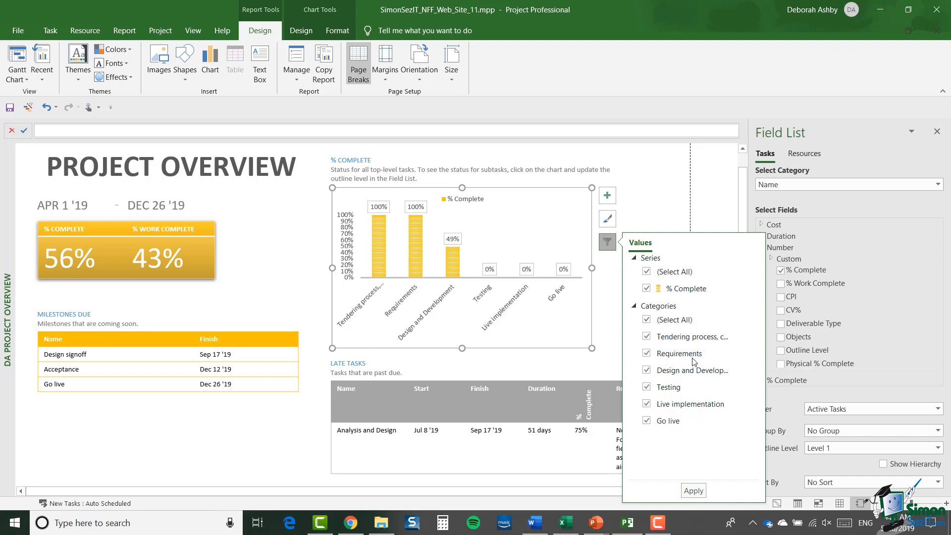
left_click(704, 217)
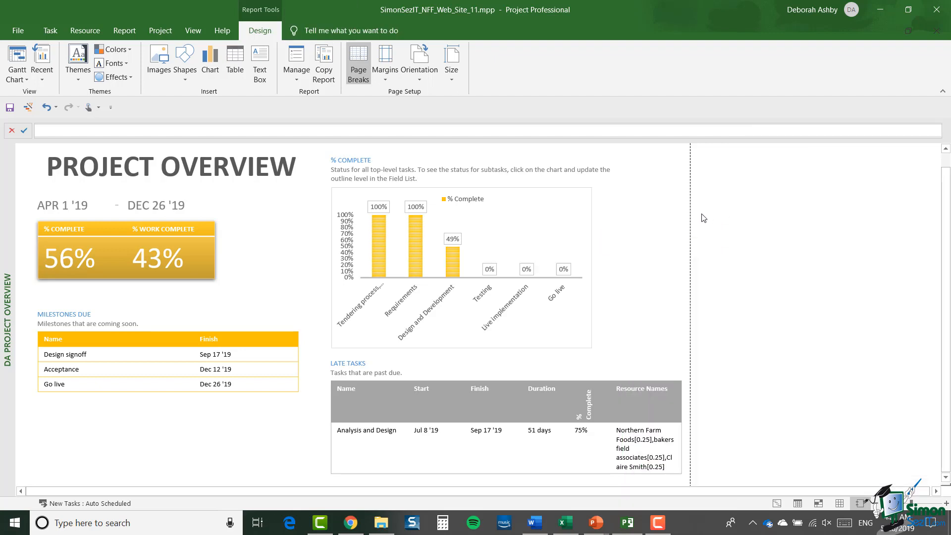